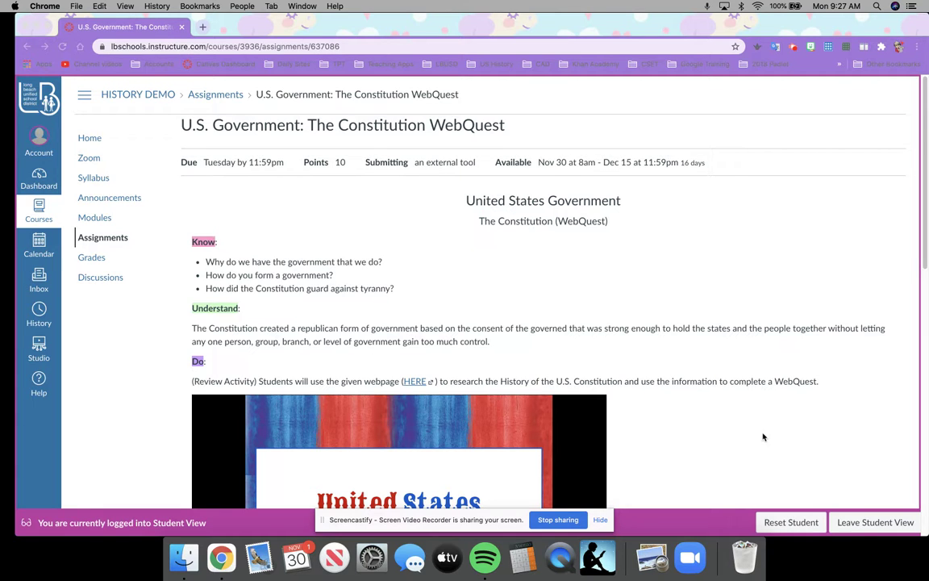
Step: Page through the embedded WebQuest slides 2–5, then back to slide 2
{"action": "scroll", "coordinate": [763, 437], "scroll_direction": "down", "scroll_amount": 10}
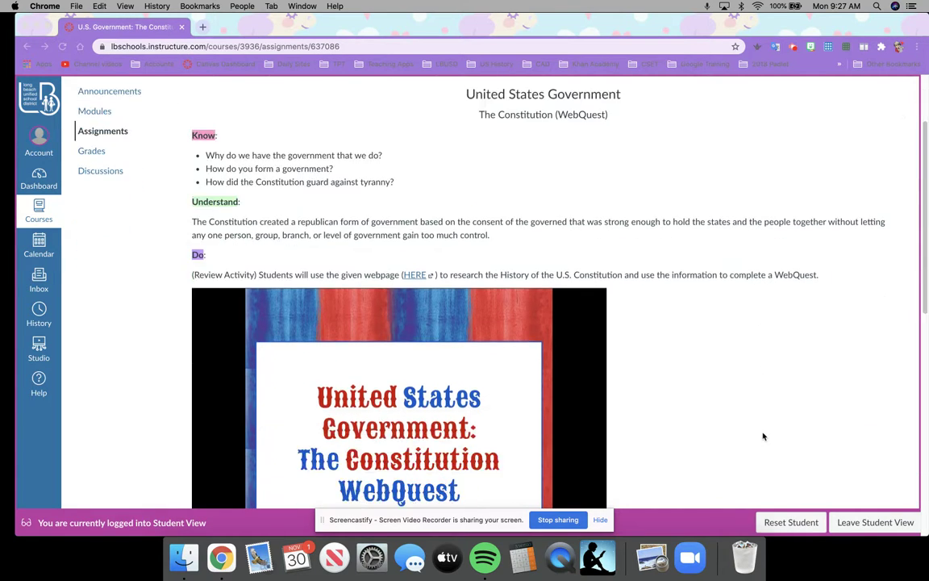
{"action": "scroll", "coordinate": [736, 388], "scroll_direction": "up", "scroll_amount": 3}
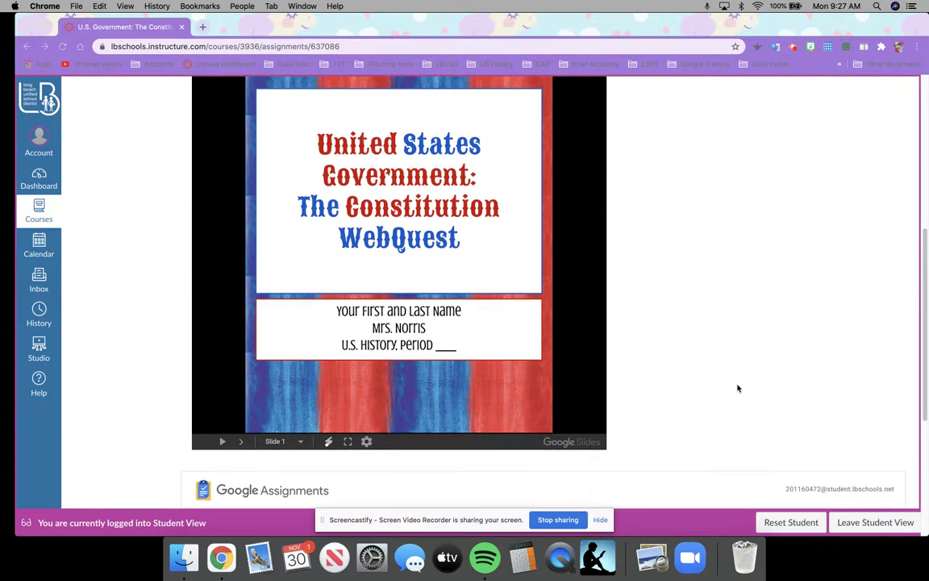
{"action": "left_click", "coordinate": [523, 285]}
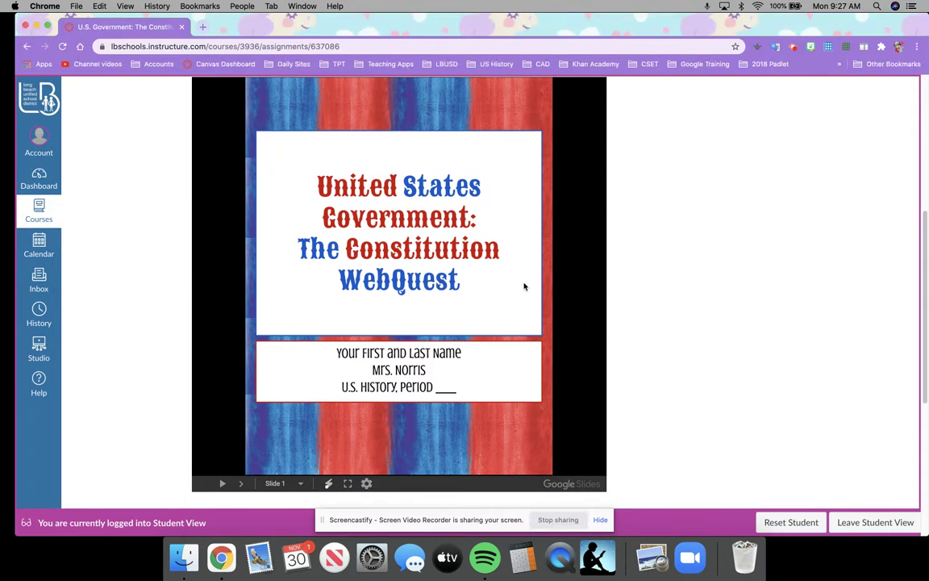
{"action": "left_click", "coordinate": [523, 285]}
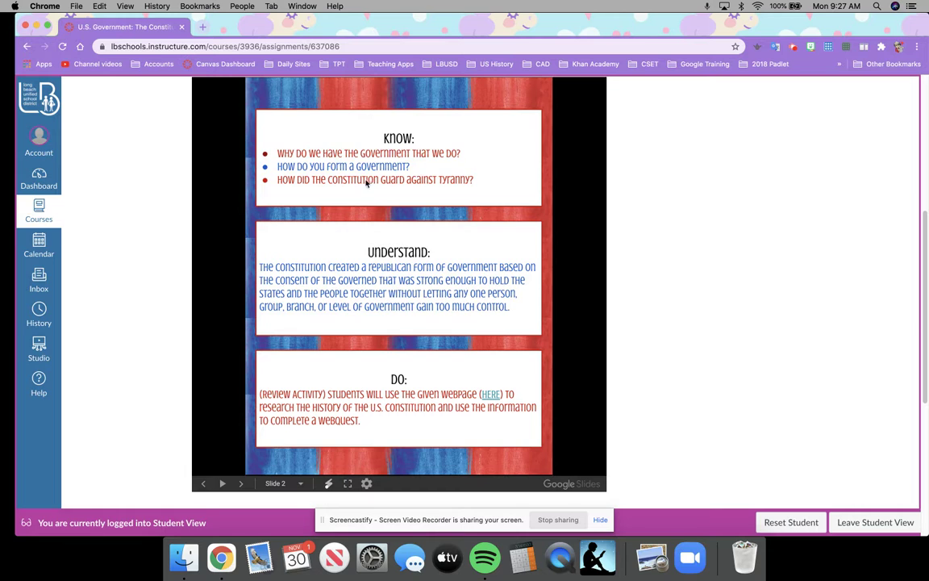
{"action": "left_click", "coordinate": [549, 367]}
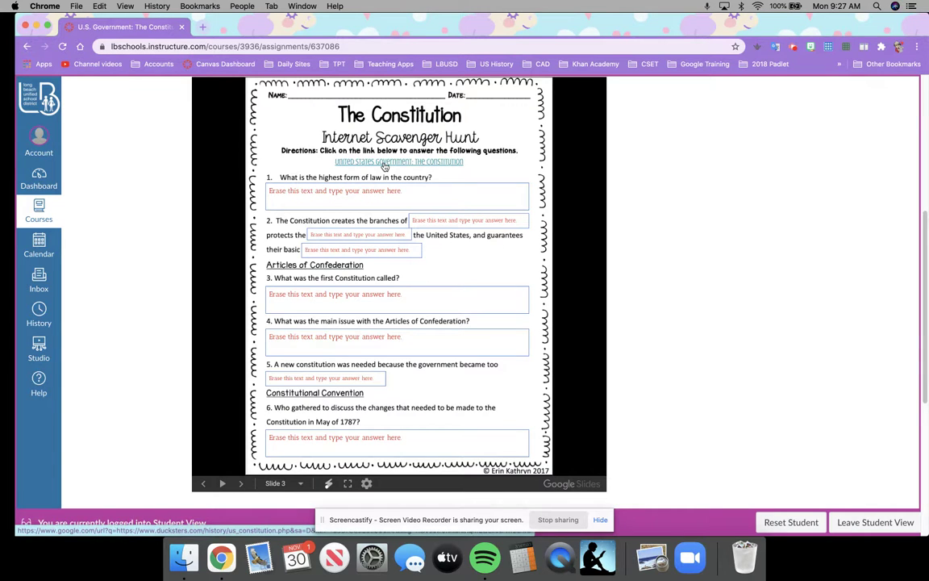
{"action": "left_click", "coordinate": [544, 231]}
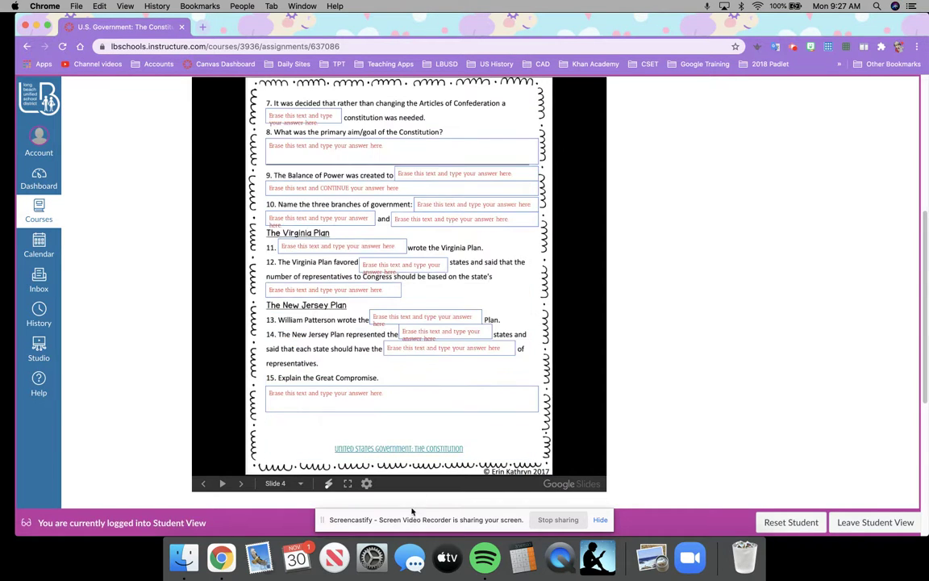
{"action": "left_click", "coordinate": [574, 361]}
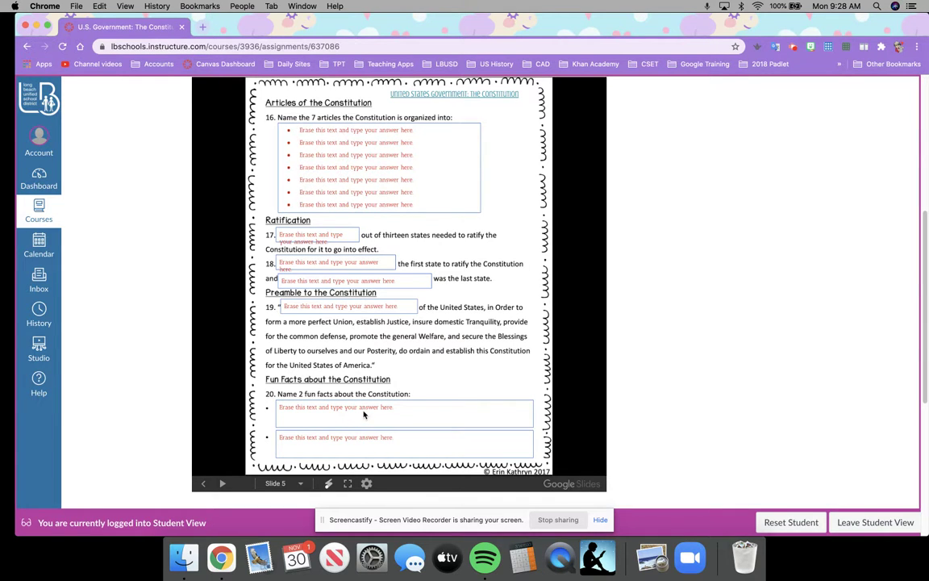
{"action": "left_click", "coordinate": [203, 484]}
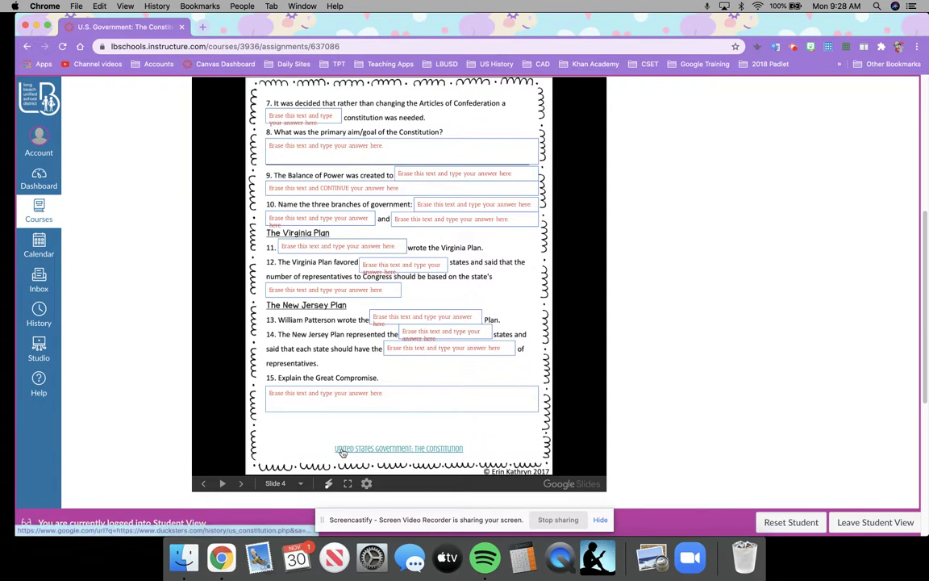
{"action": "left_click", "coordinate": [203, 484]}
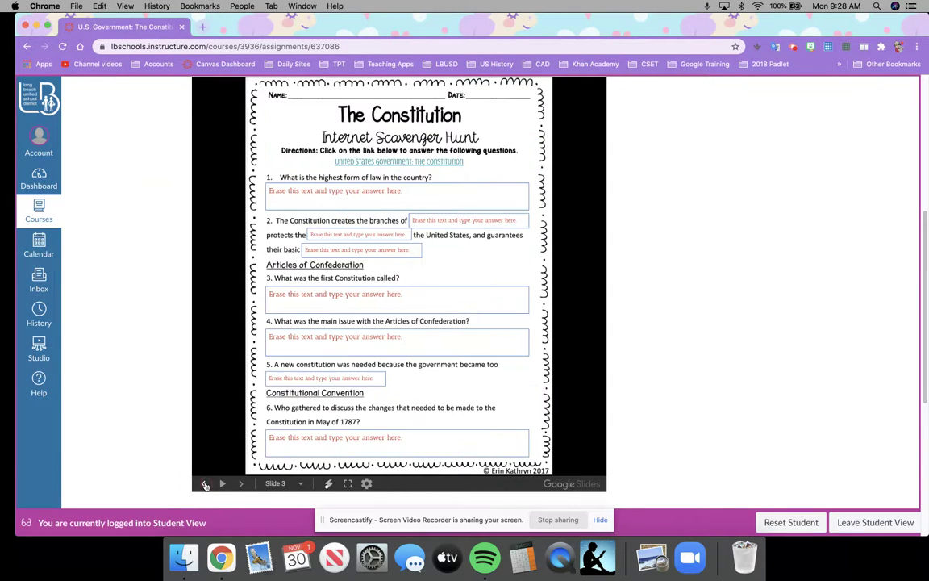
{"action": "left_click", "coordinate": [203, 484]}
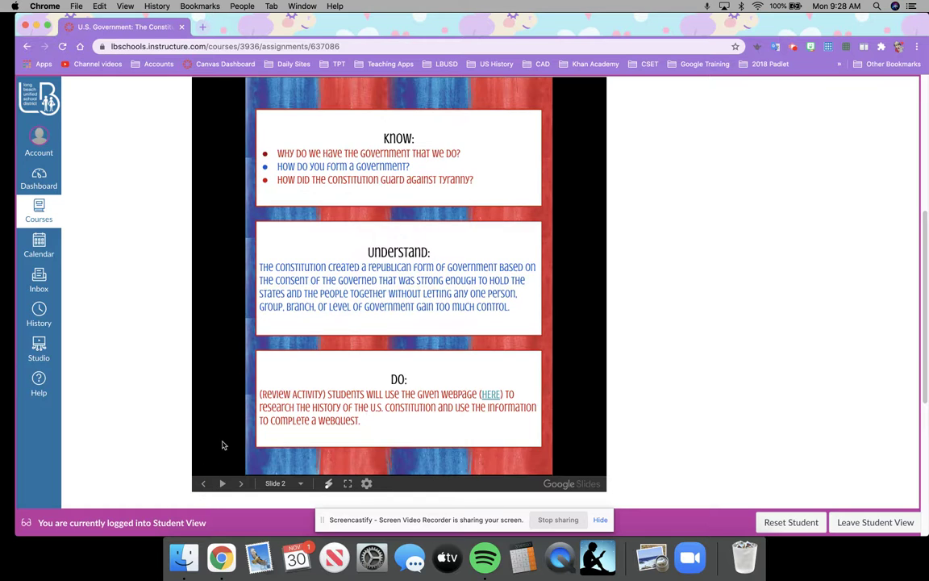
Step: Open your own WebQuest copy from Your files under Google Assignments
{"action": "scroll", "coordinate": [655, 404], "scroll_direction": "down", "scroll_amount": 5}
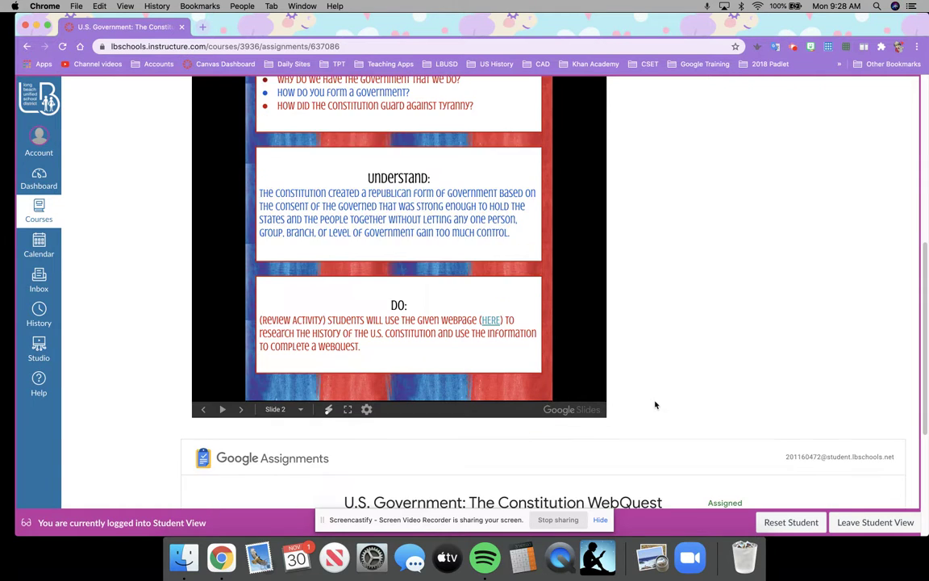
{"action": "scroll", "coordinate": [660, 403], "scroll_direction": "down", "scroll_amount": 3}
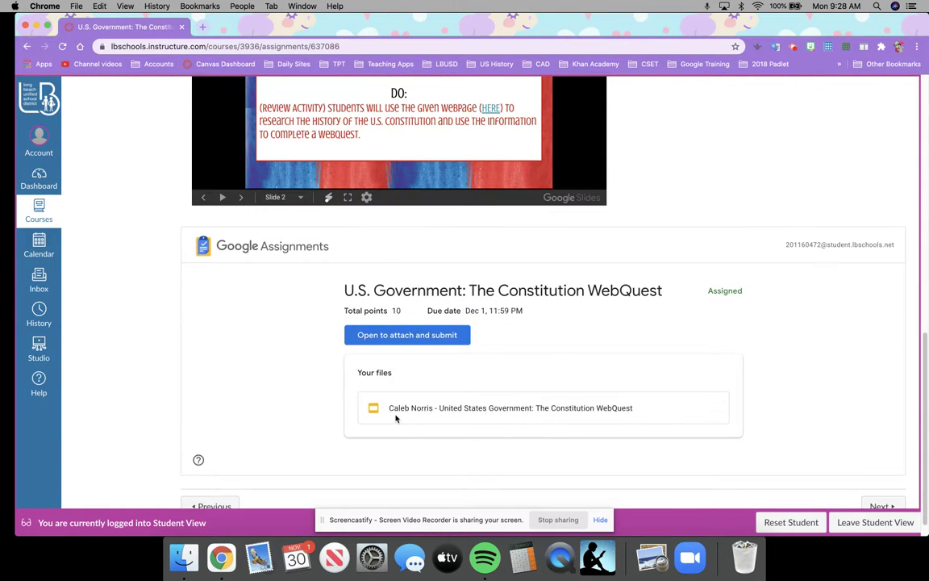
{"action": "left_click", "coordinate": [399, 410]}
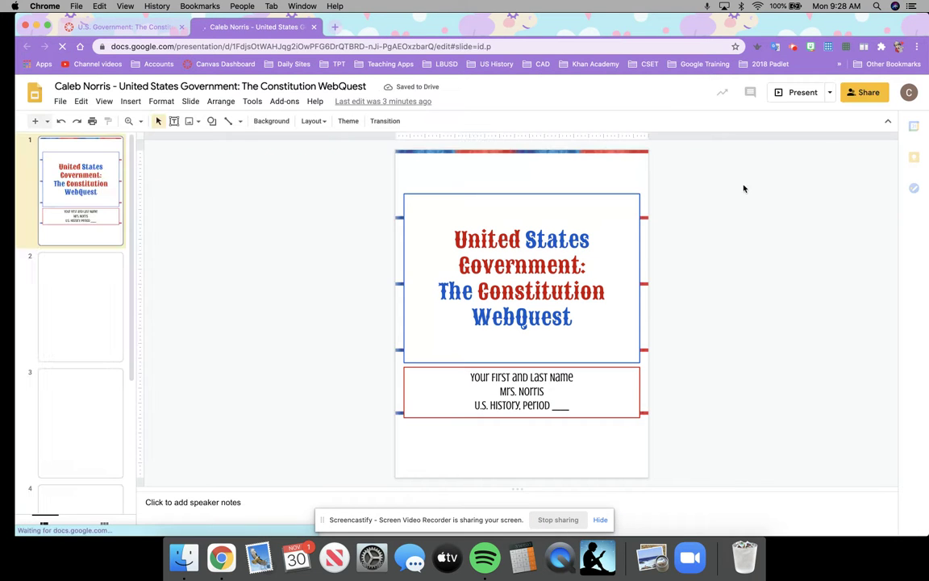
Step: Replace 'Your First and Last Name' on the title slide with the student's name
{"action": "left_click", "coordinate": [600, 520]}
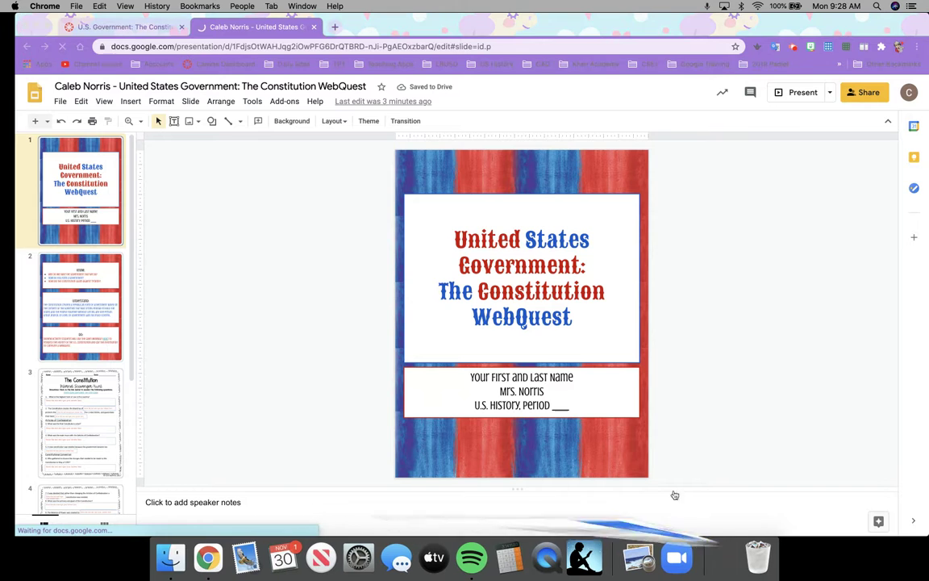
{"action": "left_click_drag", "start_coordinate": [786, 19], "coordinate": [475, 7]}
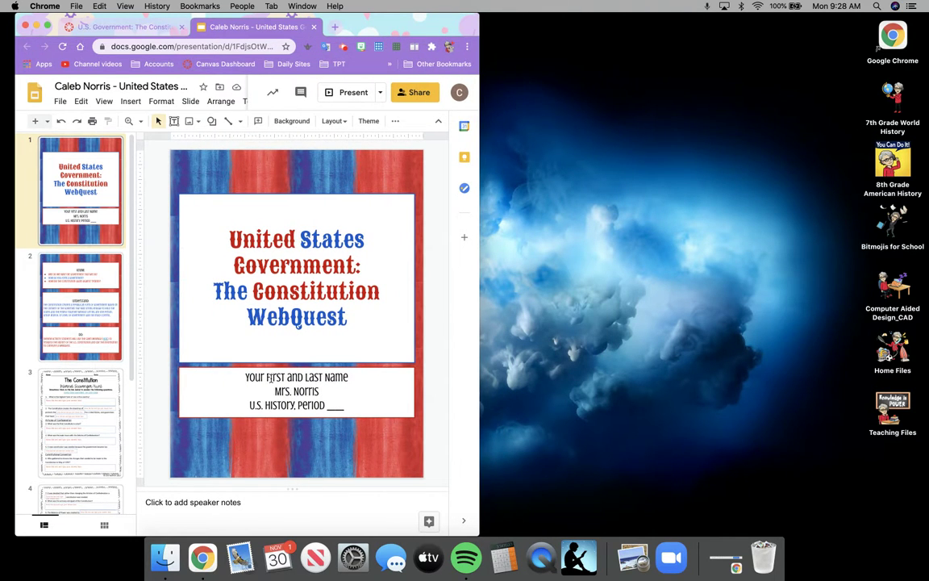
{"action": "double_click", "coordinate": [275, 377]}
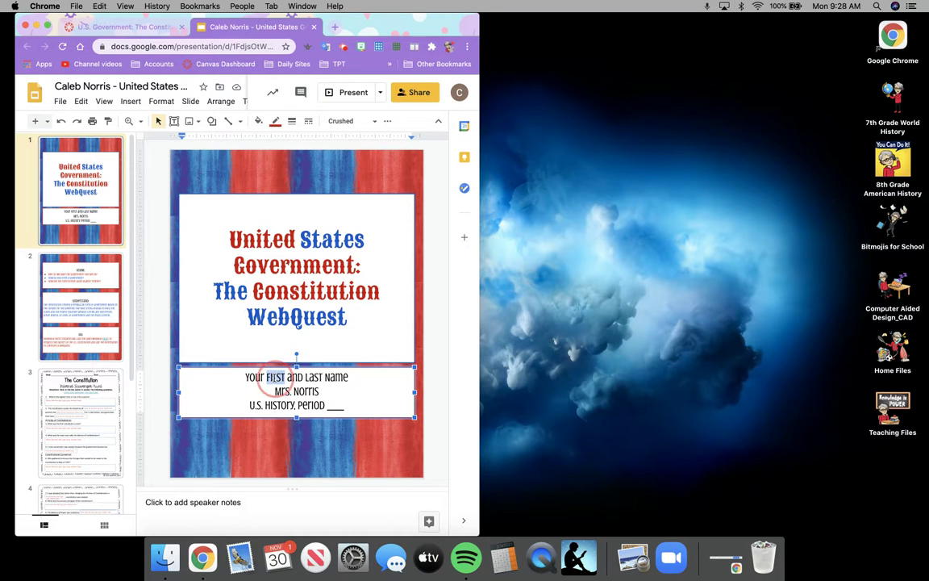
{"action": "left_click", "coordinate": [345, 378]}
{"action": "left_click_drag", "start_coordinate": [348, 378], "coordinate": [246, 373]}
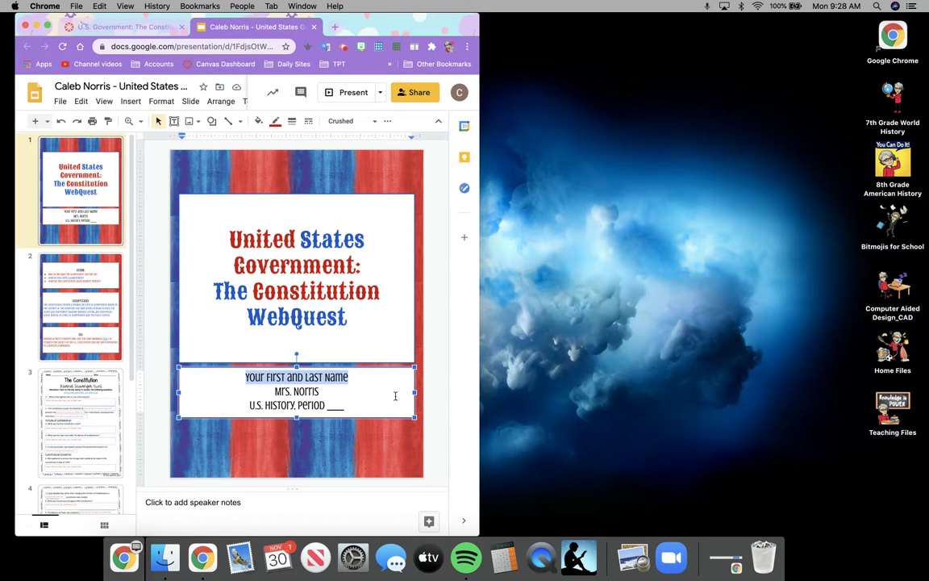
{"action": "left_click", "coordinate": [335, 378]}
{"action": "double_click", "coordinate": [335, 378]}
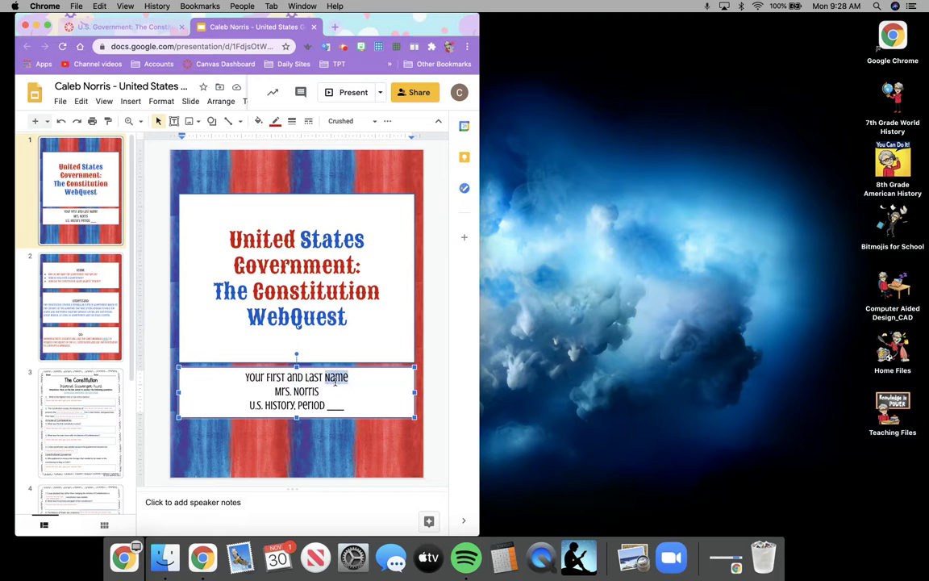
{"action": "triple_click", "coordinate": [330, 375]}
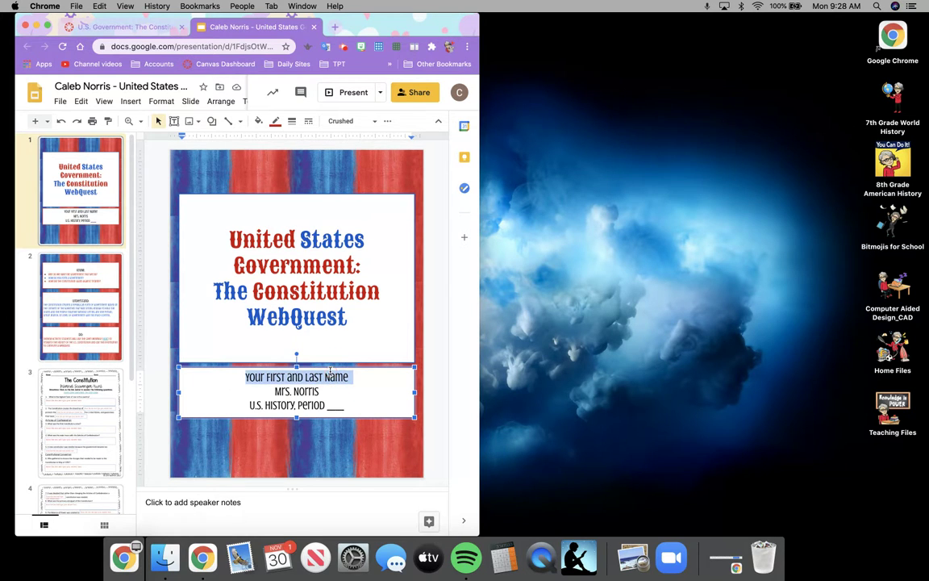
{"action": "type", "text": "Ca"}
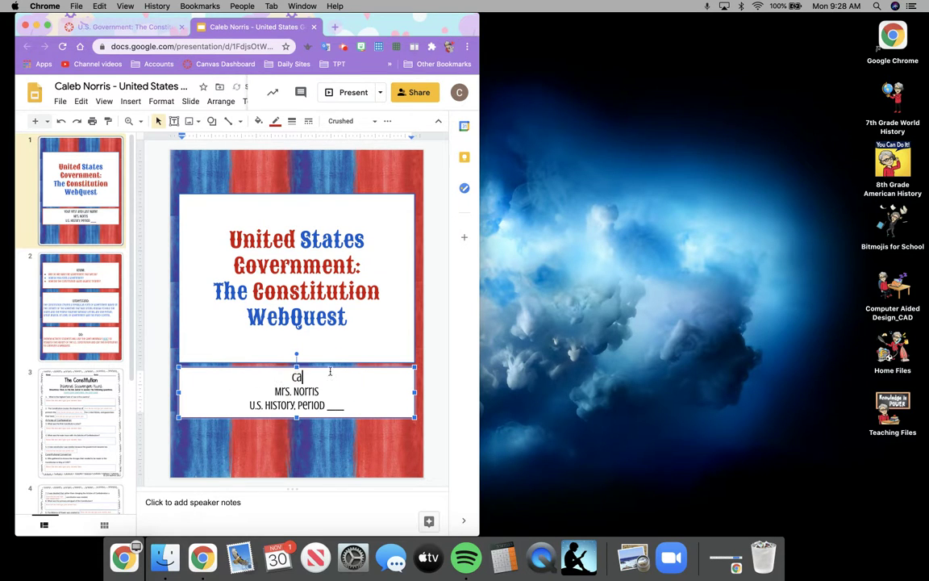
{"action": "type", "text": "leb Norris"}
Step: Fill the blank after Period with 1
{"action": "double_click", "coordinate": [334, 406]}
{"action": "key", "text": "BackSpace"}
{"action": "type", "text": "1"}
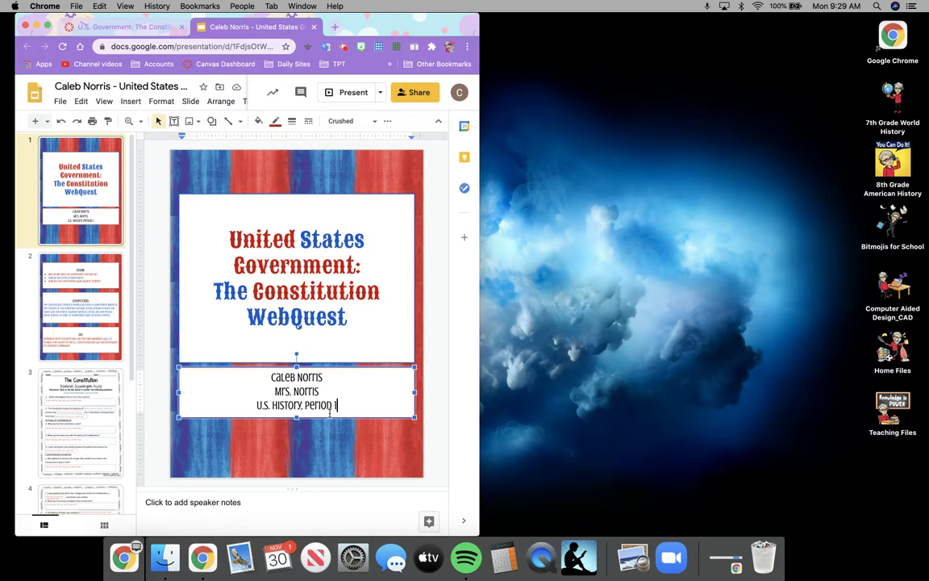
Step: Open the Ducksters page from slide 2's HERE link
{"action": "left_click", "coordinate": [54, 313]}
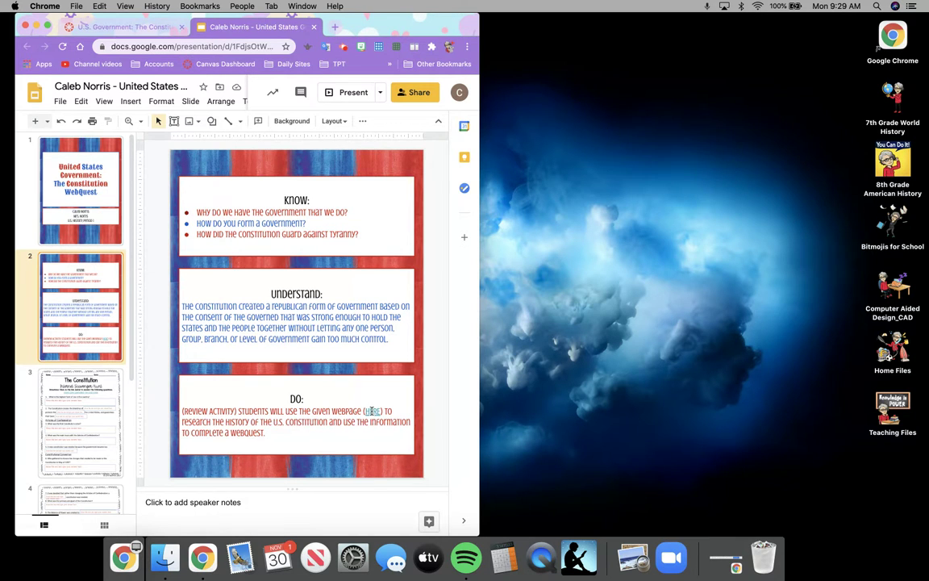
{"action": "right_click", "coordinate": [371, 412]}
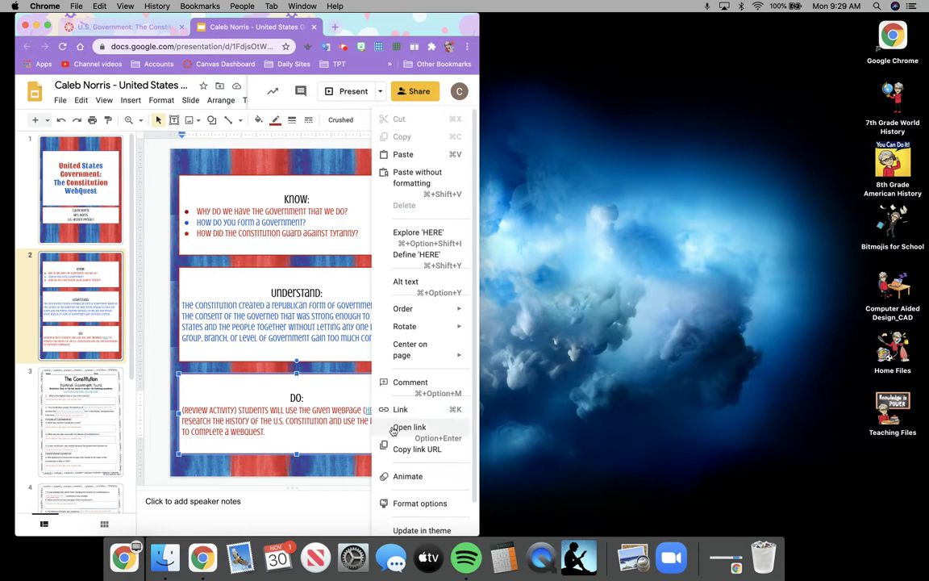
{"action": "left_click", "coordinate": [394, 429]}
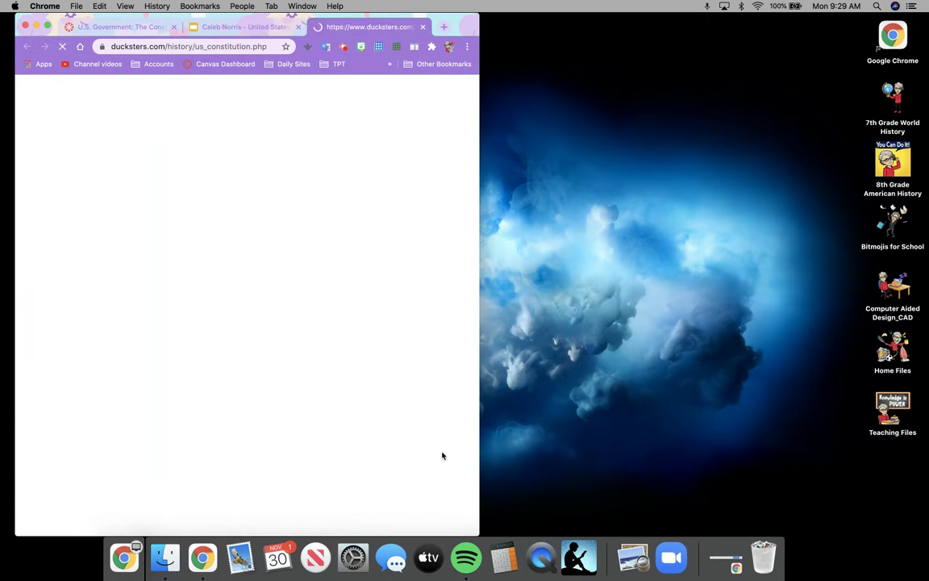
Step: Place Ducksters in its own window beside the slides, dismiss its cookie notice, and select slide 3
{"action": "left_click_drag", "start_coordinate": [416, 36], "coordinate": [569, 29]}
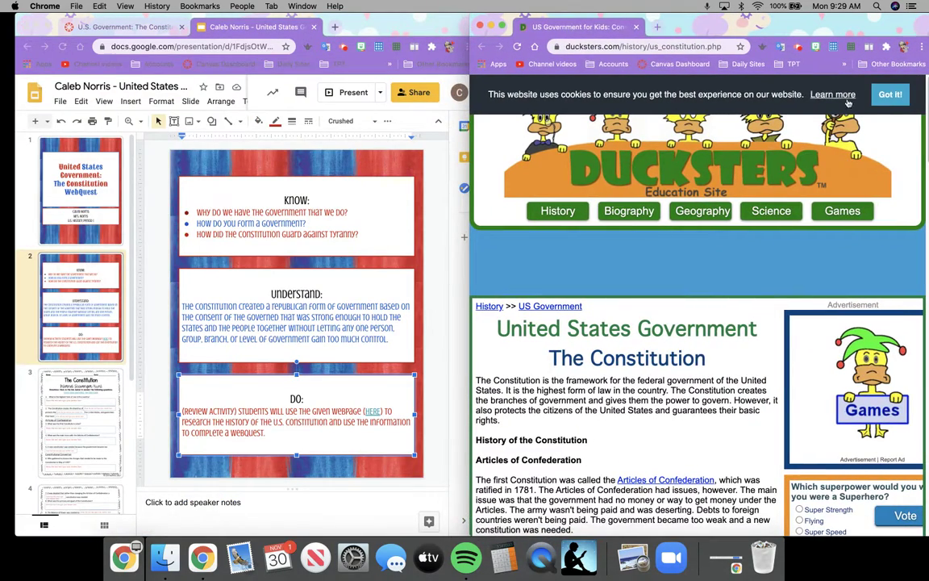
{"action": "left_click", "coordinate": [891, 94]}
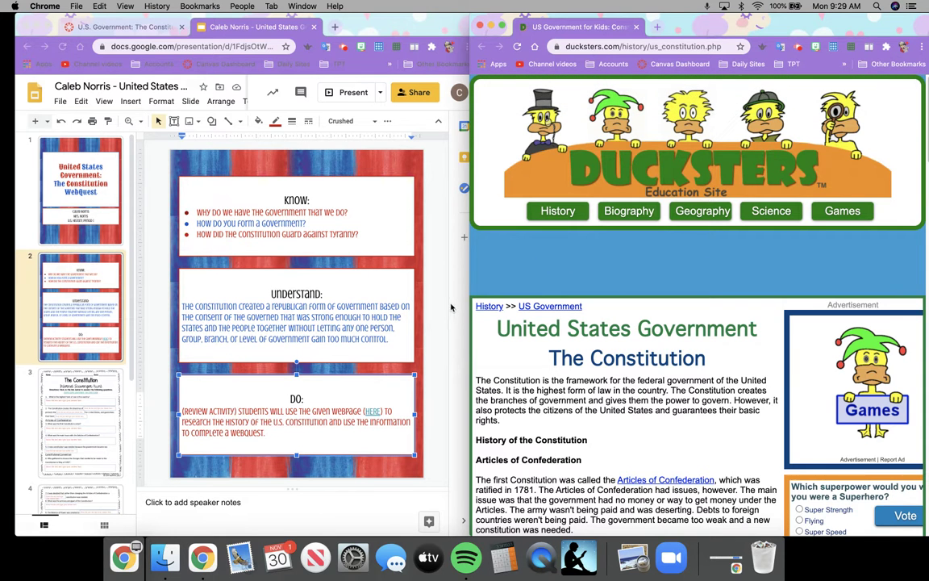
{"action": "left_click_drag", "start_coordinate": [470, 294], "coordinate": [443, 294]}
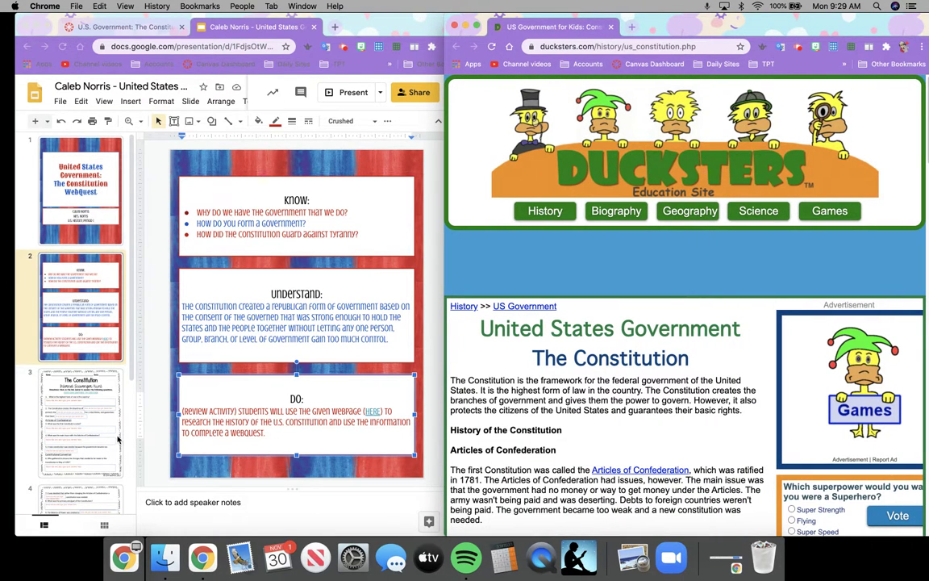
{"action": "left_click", "coordinate": [113, 442]}
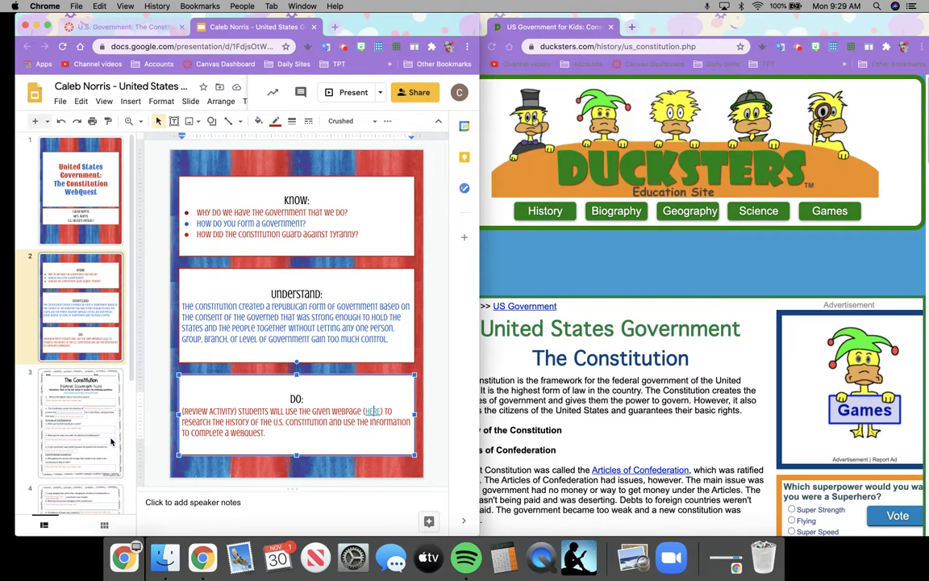
{"action": "left_click", "coordinate": [113, 442]}
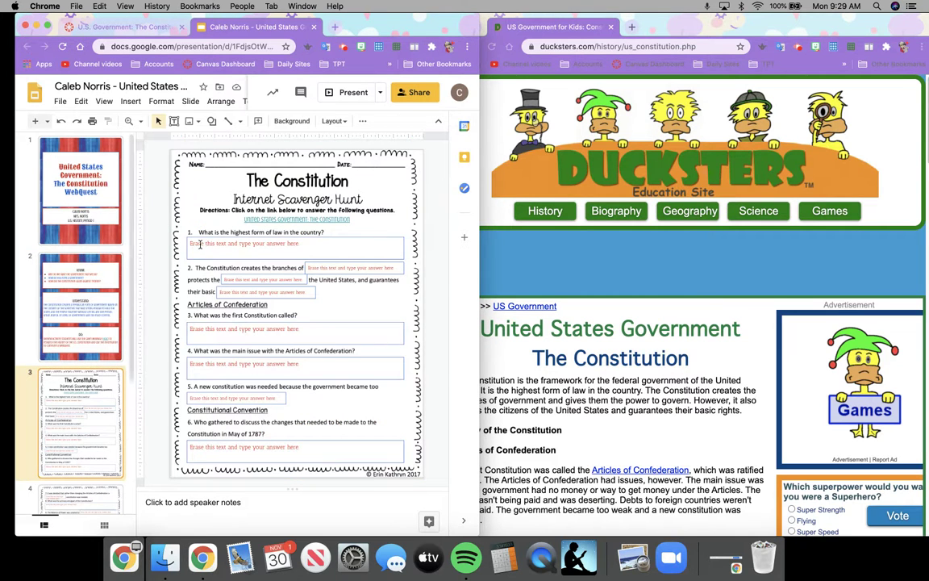
Step: Answer question 1 with 'The Constitution' after checking the Ducksters page
{"action": "left_click", "coordinate": [508, 363]}
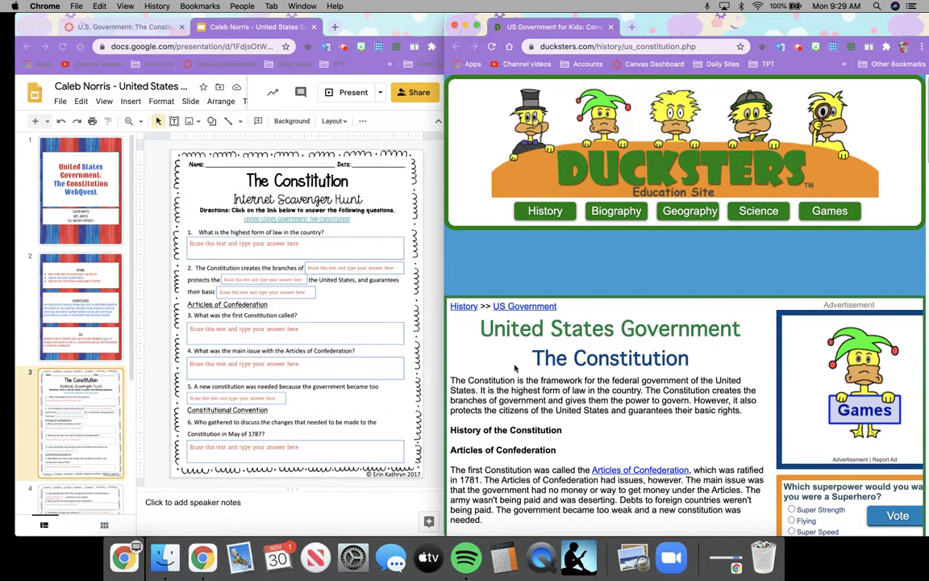
{"action": "left_click", "coordinate": [288, 253]}
{"action": "triple_click", "coordinate": [286, 243]}
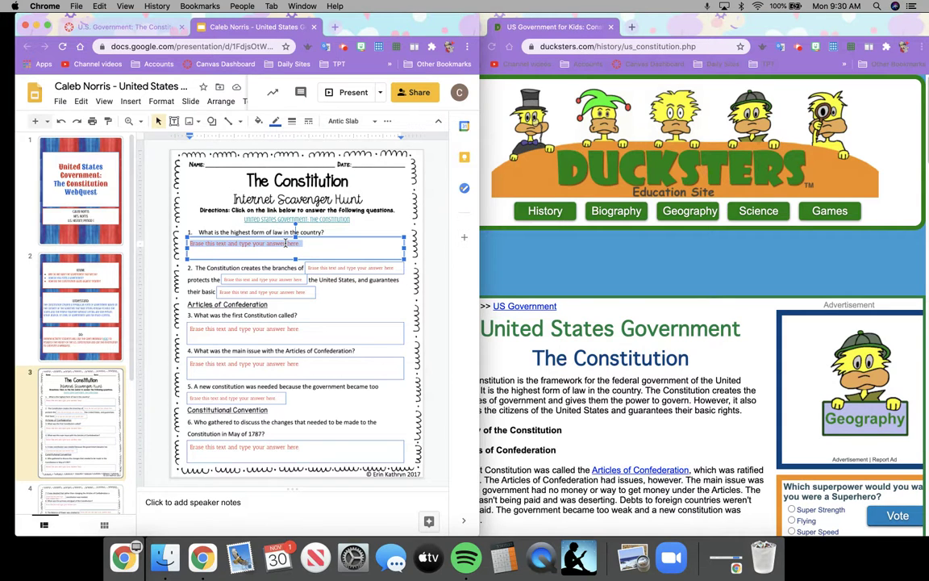
{"action": "type", "text": "The Constitution"}
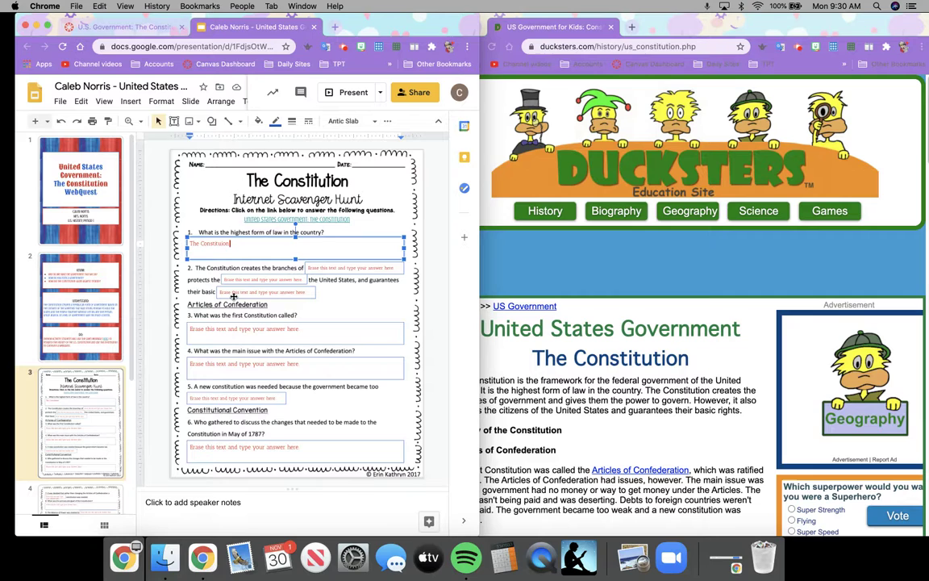
{"action": "left_click", "coordinate": [501, 416]}
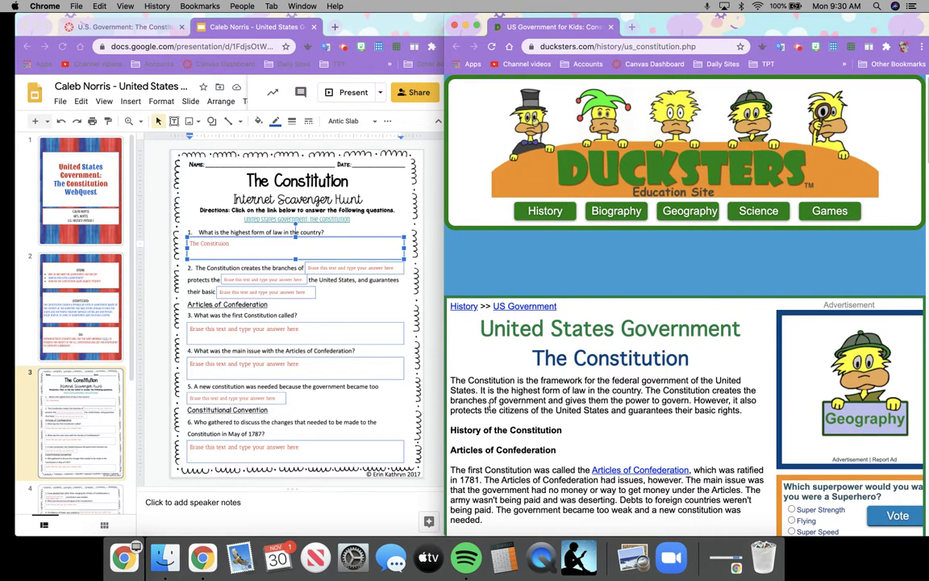
{"action": "triple_click", "coordinate": [347, 269]}
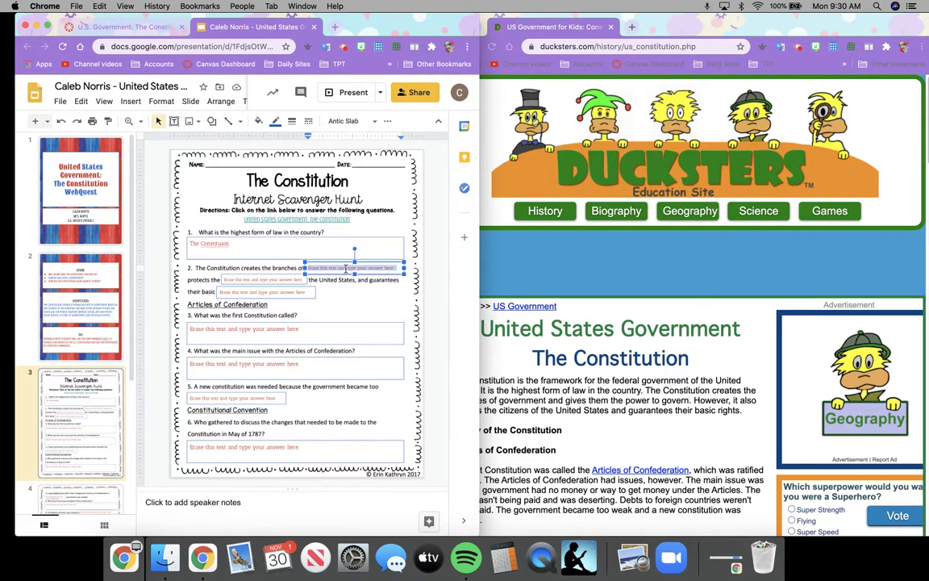
Step: Write question 2's first answer about government and its power to govern
{"action": "type", "text": "government"}
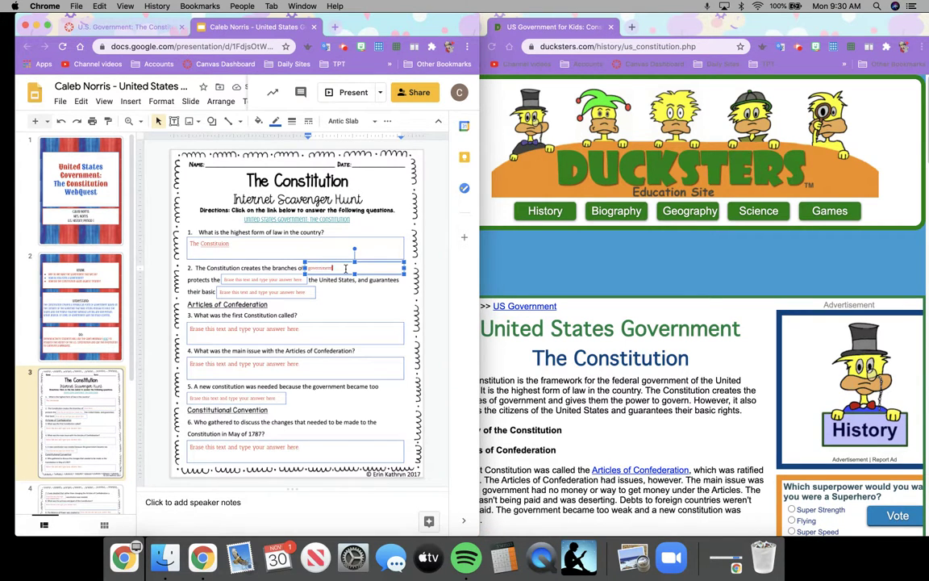
{"action": "left_click", "coordinate": [582, 370]}
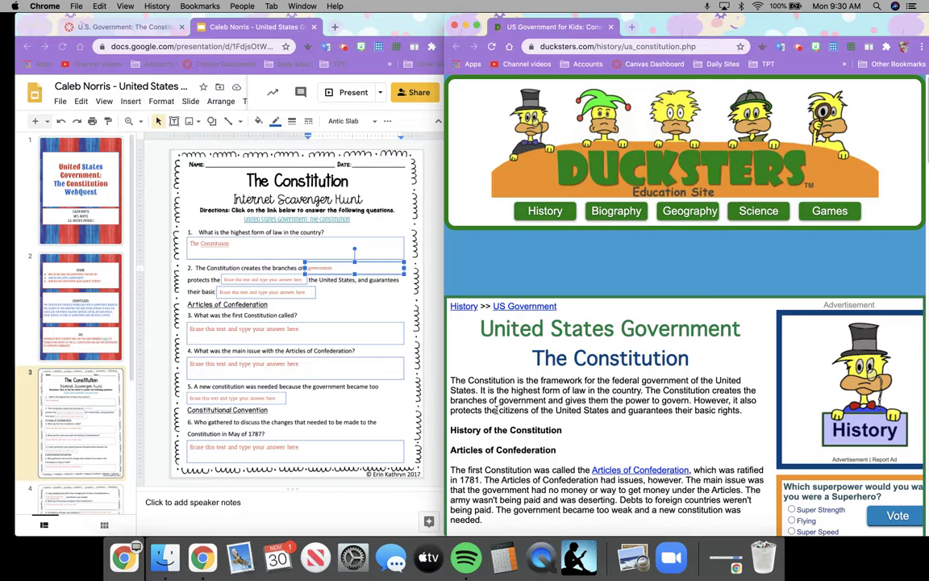
{"action": "left_click", "coordinate": [252, 280]}
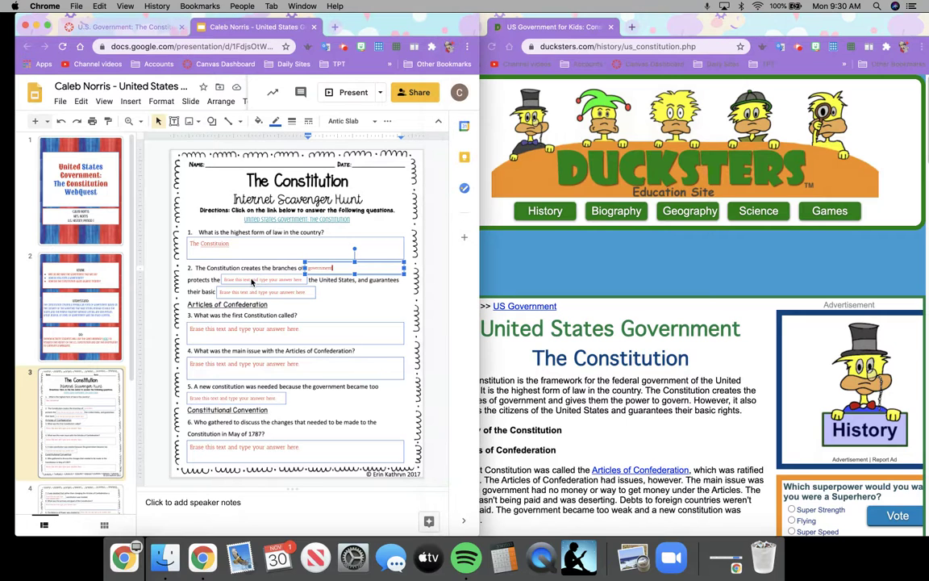
{"action": "double_click", "coordinate": [251, 281]}
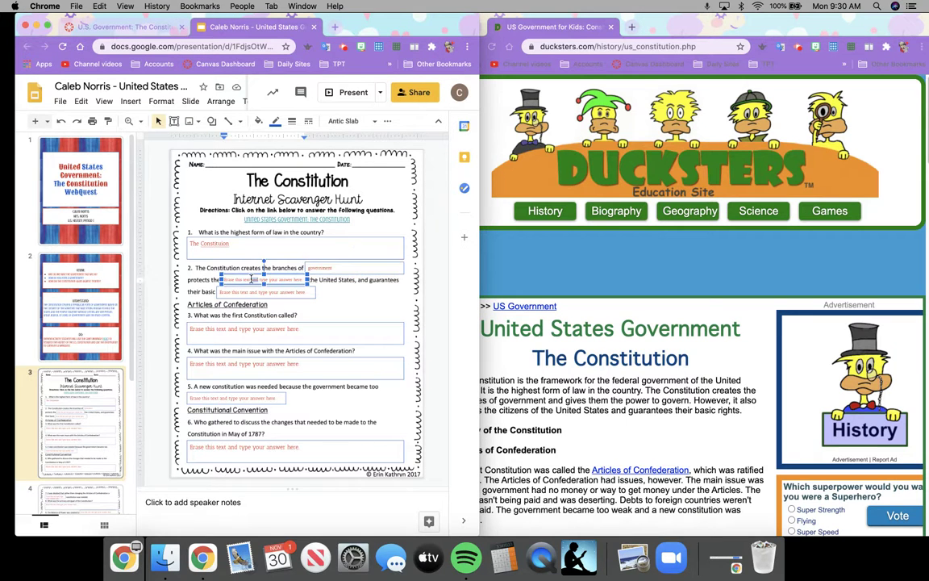
{"action": "left_click", "coordinate": [349, 271]}
{"action": "left_click", "coordinate": [341, 267]}
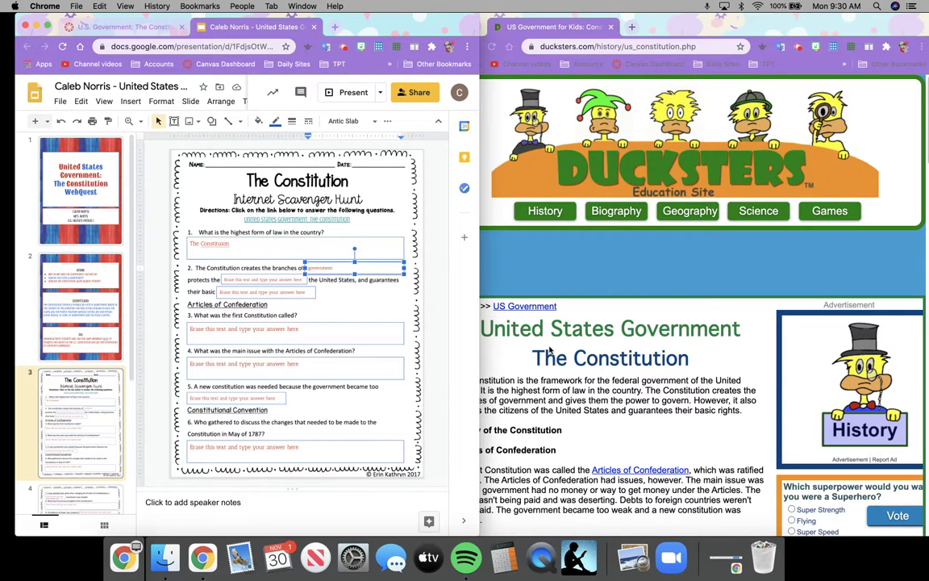
{"action": "type", "text": "and gives them"}
{"action": "type", "text": "the power to govern"}
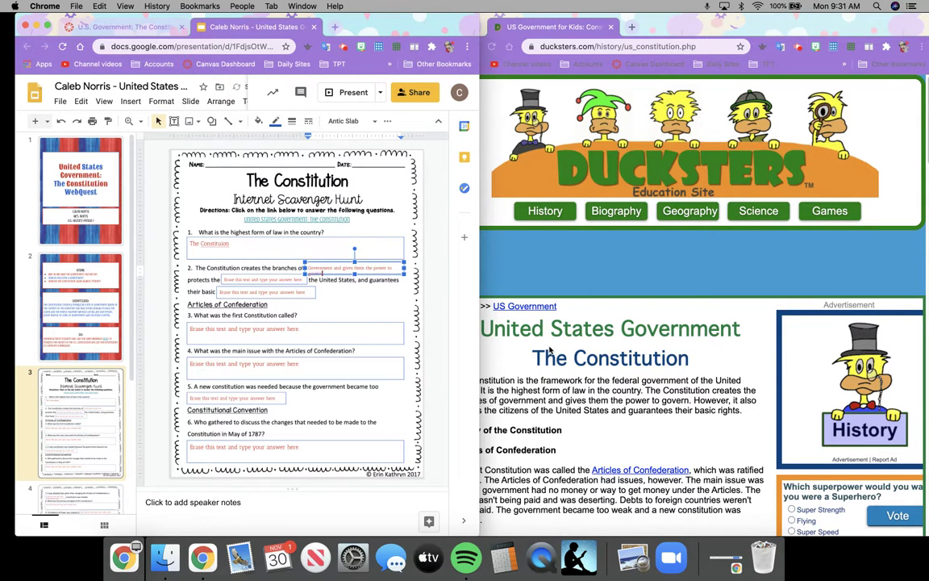
Step: Fill question 2's remaining blanks with 'citizens' and 'rights'
{"action": "left_click", "coordinate": [267, 280]}
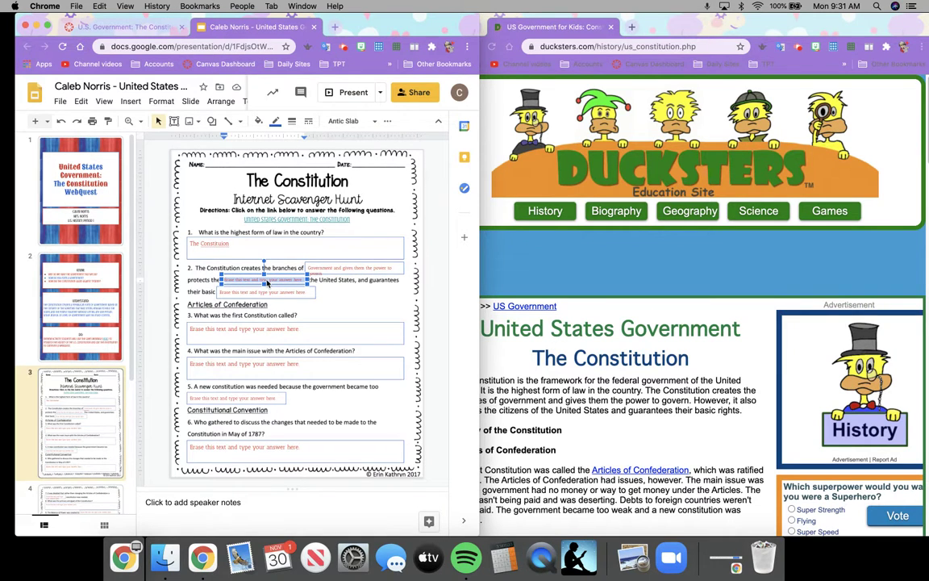
{"action": "type", "text": "citizens"}
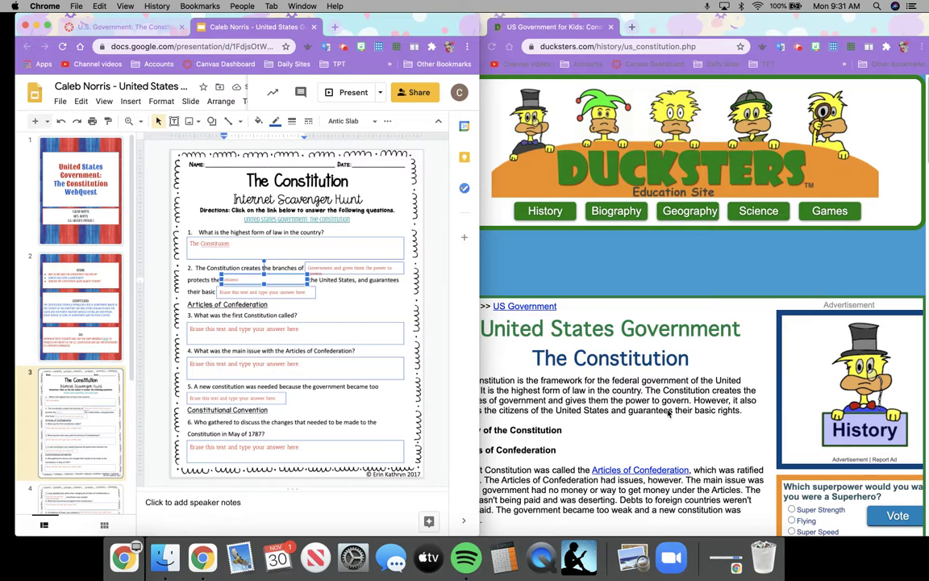
{"action": "triple_click", "coordinate": [296, 292]}
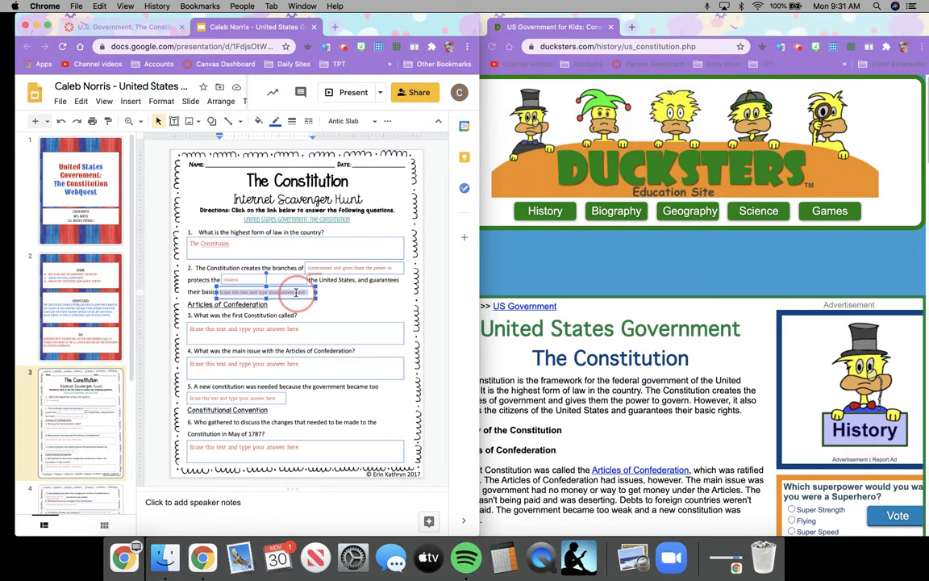
{"action": "type", "text": "righ"}
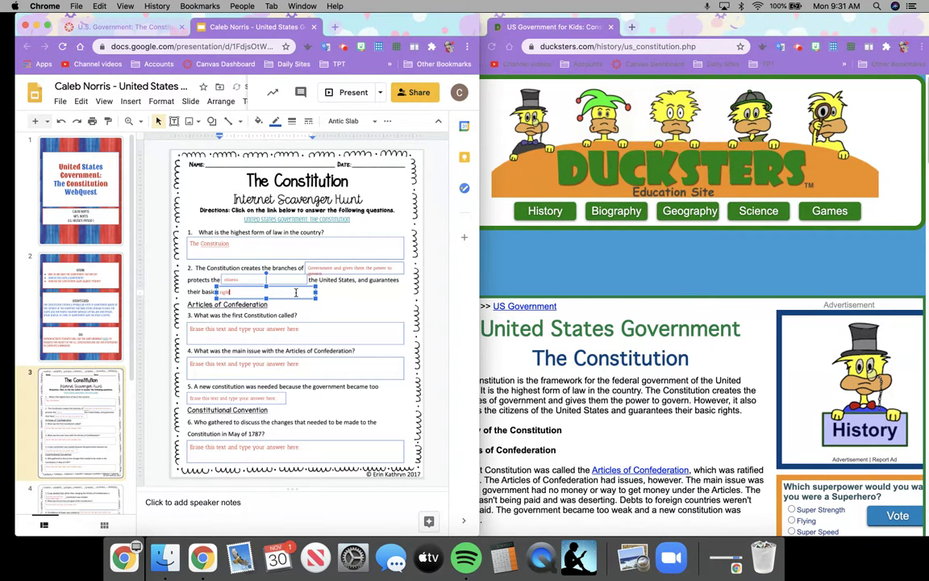
{"action": "type", "text": "ts"}
{"action": "left_click", "coordinate": [442, 291]}
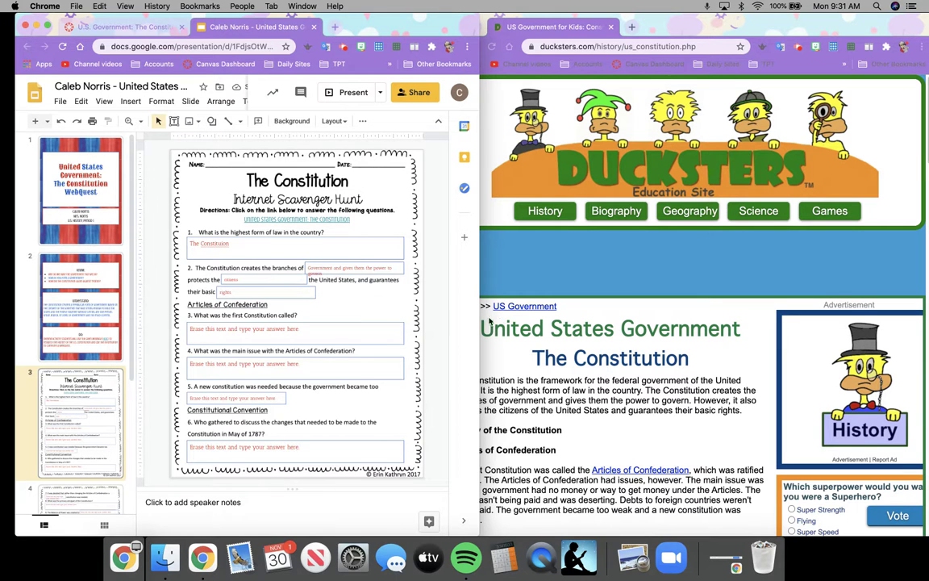
Step: Scroll further down the Ducksters page, then return to the Canvas course tab
{"action": "left_click", "coordinate": [552, 396]}
{"action": "scroll", "coordinate": [558, 426], "scroll_direction": "down", "scroll_amount": 1}
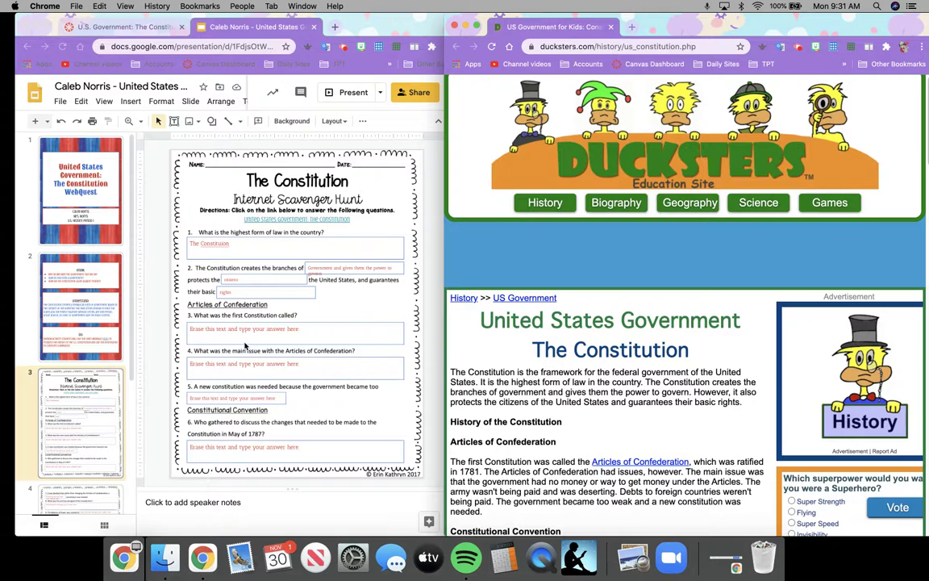
{"action": "left_click", "coordinate": [80, 27]}
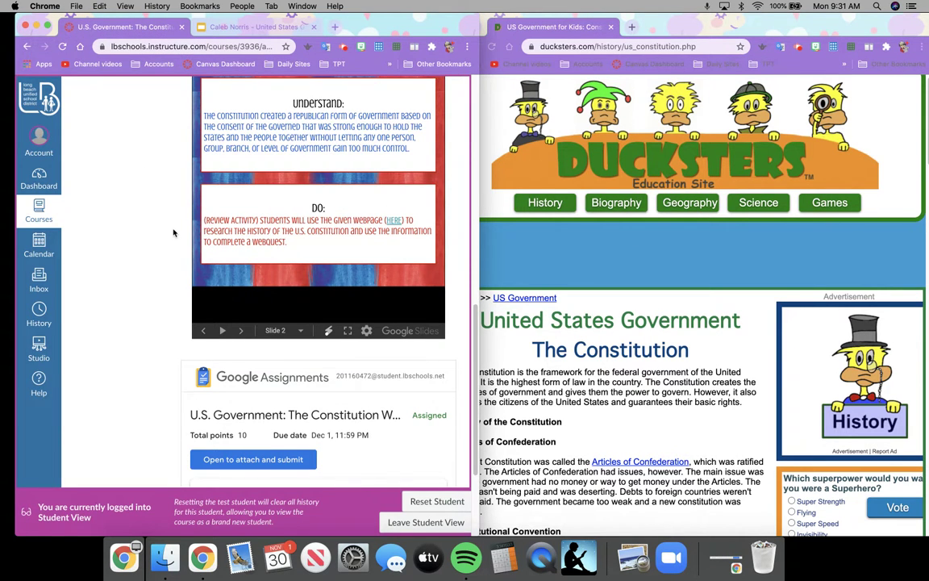
Step: Open the WebQuest's attach-and-submit page in Google Assignments, submit, and return to Slides
{"action": "scroll", "coordinate": [172, 233], "scroll_direction": "down", "scroll_amount": 3}
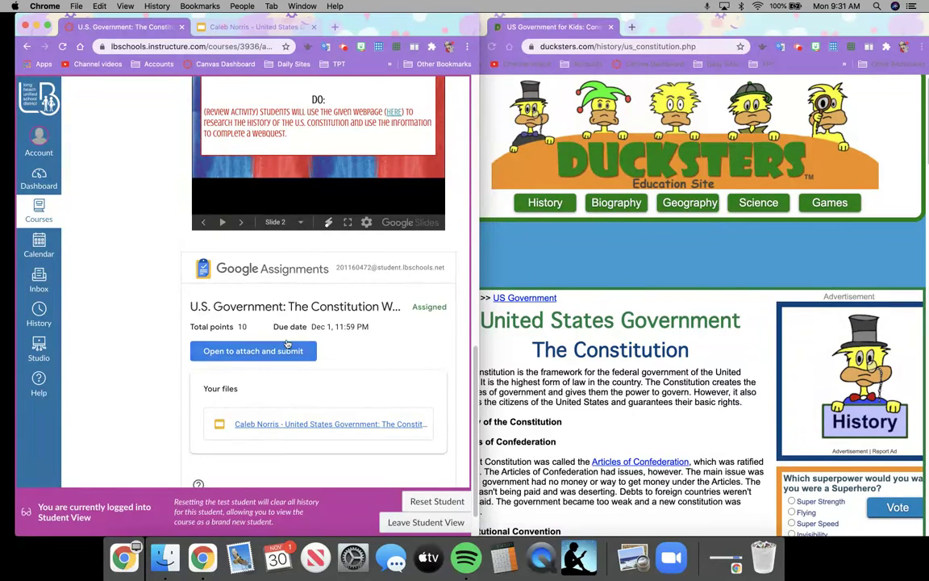
{"action": "left_click", "coordinate": [291, 352]}
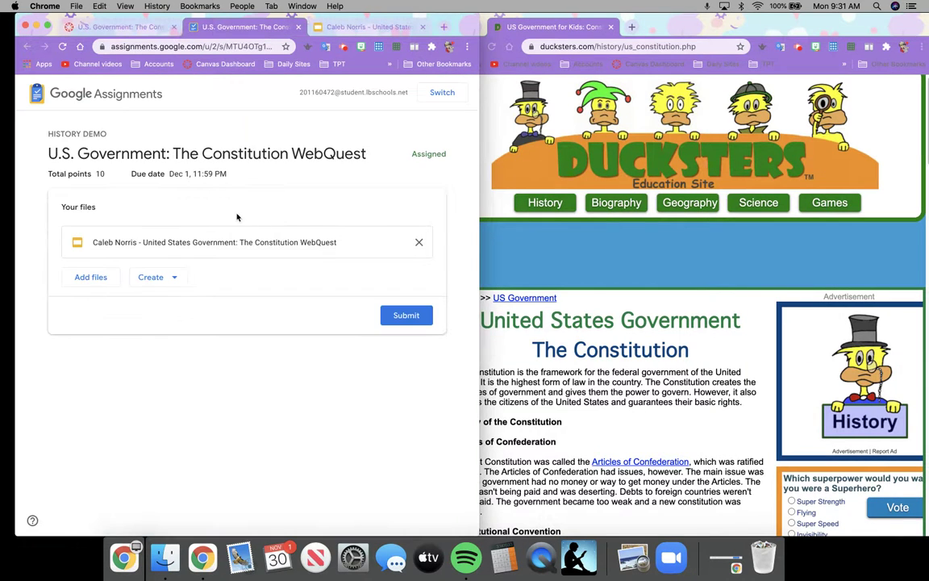
{"action": "left_click", "coordinate": [392, 318]}
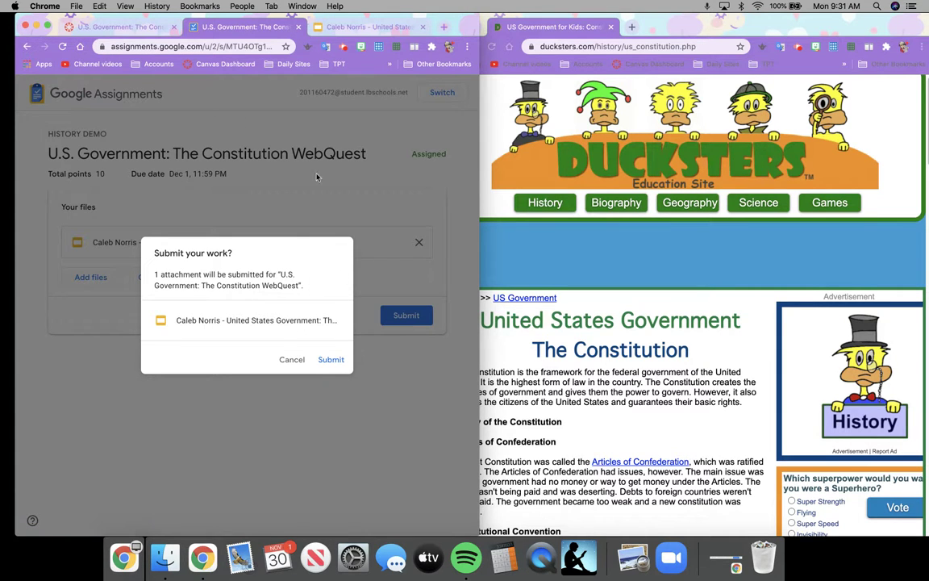
{"action": "left_click", "coordinate": [323, 26]}
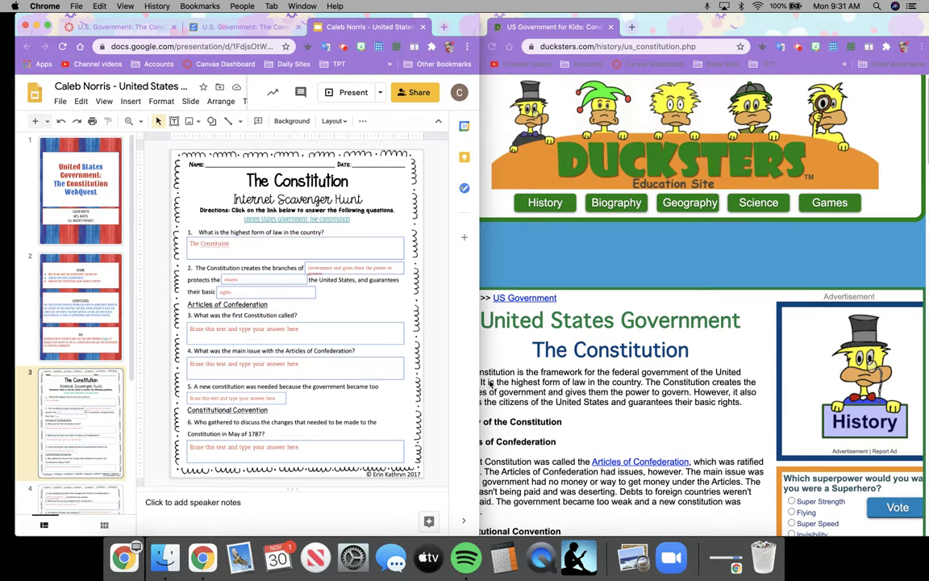
{"action": "left_click", "coordinate": [86, 220]}
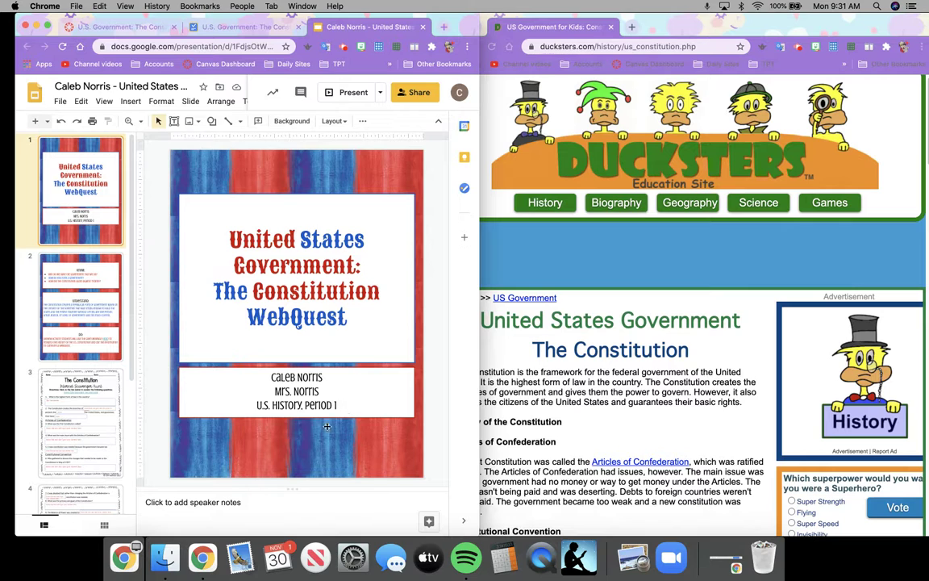
{"action": "left_click", "coordinate": [107, 454]}
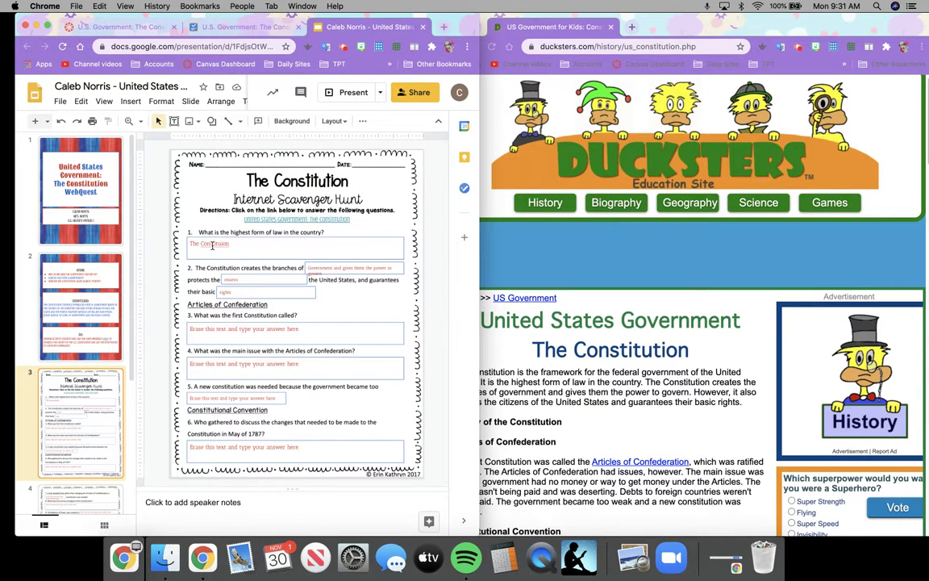
{"action": "triple_click", "coordinate": [212, 245]}
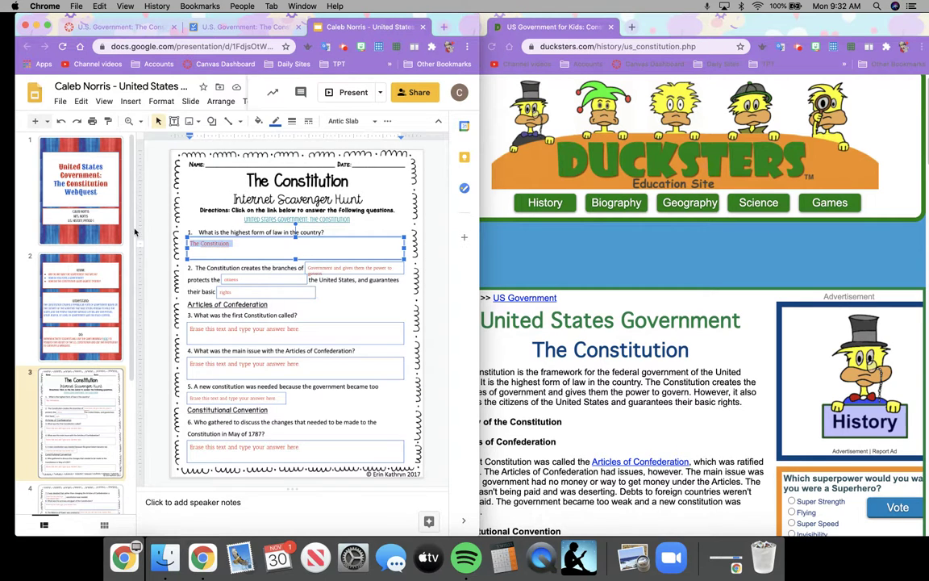
{"action": "left_click", "coordinate": [54, 127]}
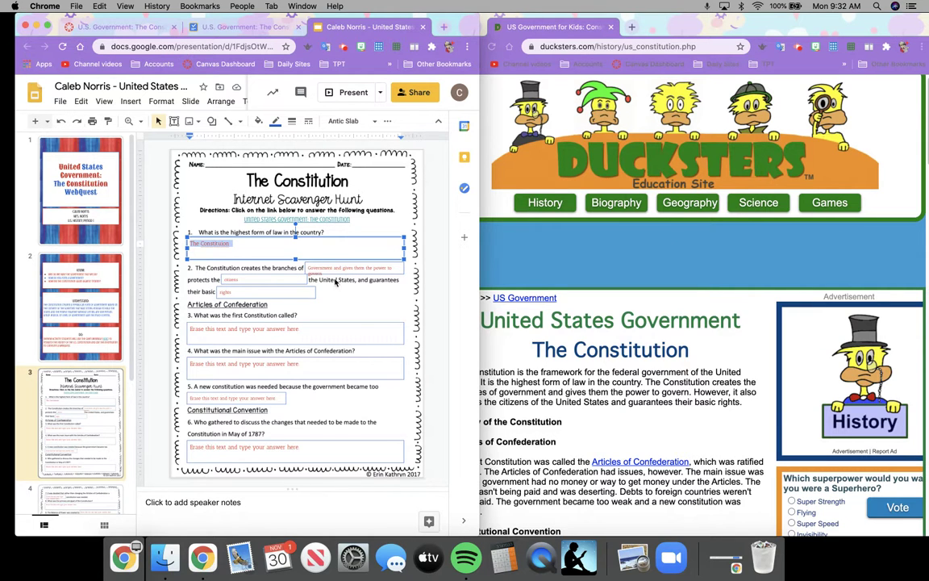
{"action": "left_click", "coordinate": [311, 297]}
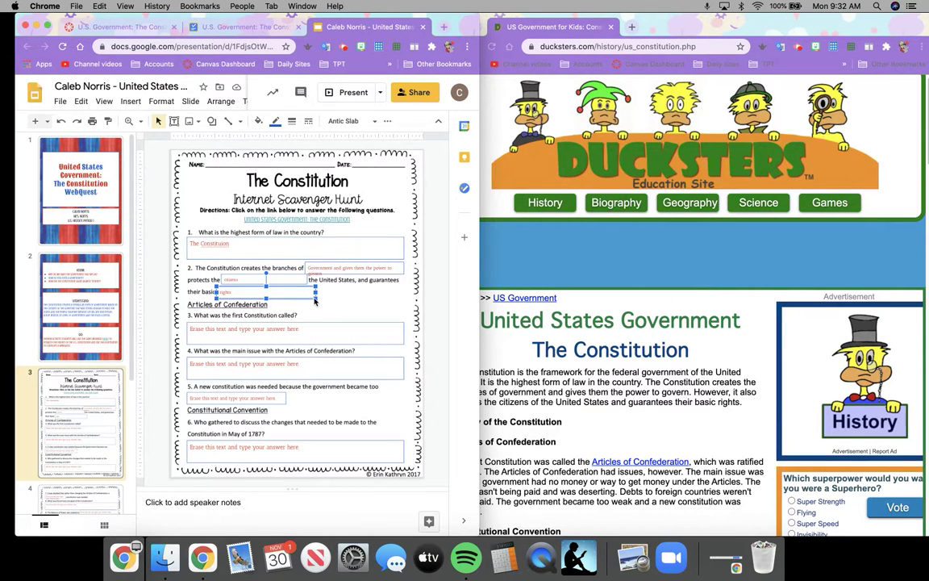